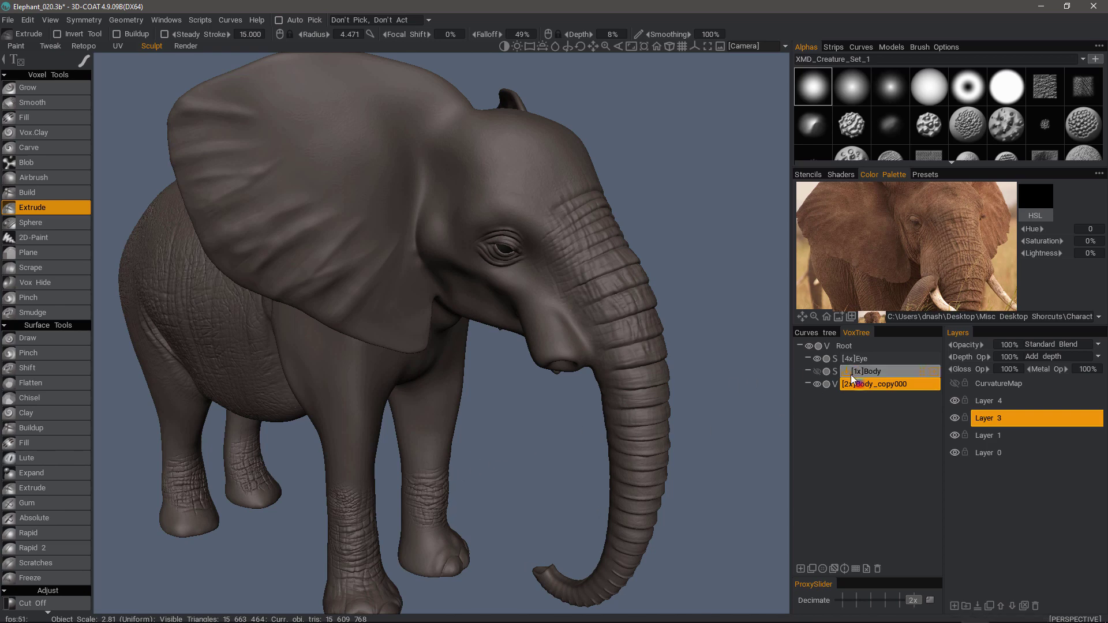
Make both the Body and Body_copy000 volumes visible and set Body as the active volume.
{"action": "left_click", "coordinate": [819, 373]}
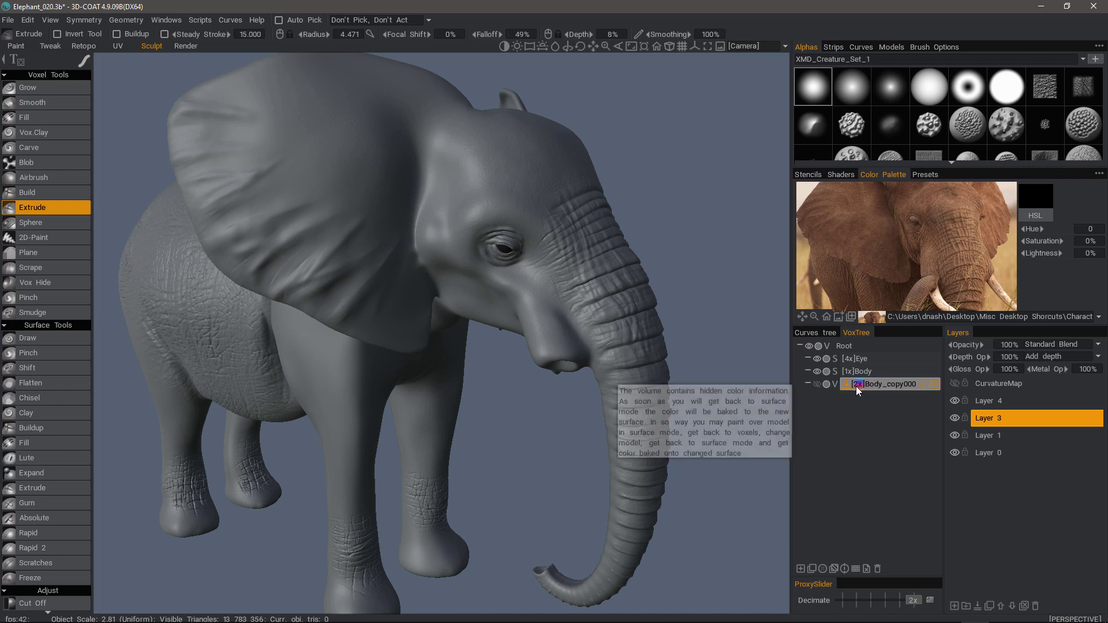
{"action": "left_click_drag", "start_coordinate": [462, 498], "coordinate": [490, 466], "text": "alt"}
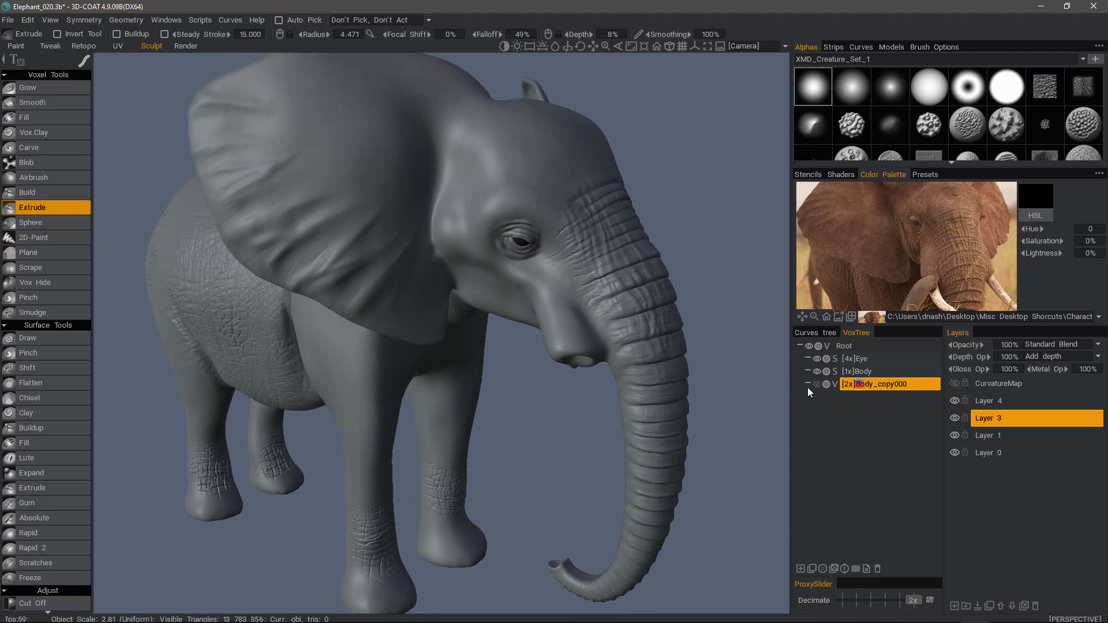
{"action": "left_click", "coordinate": [818, 386]}
{"action": "middle_click_drag", "start_coordinate": [332, 545], "coordinate": [366, 497], "text": "alt"}
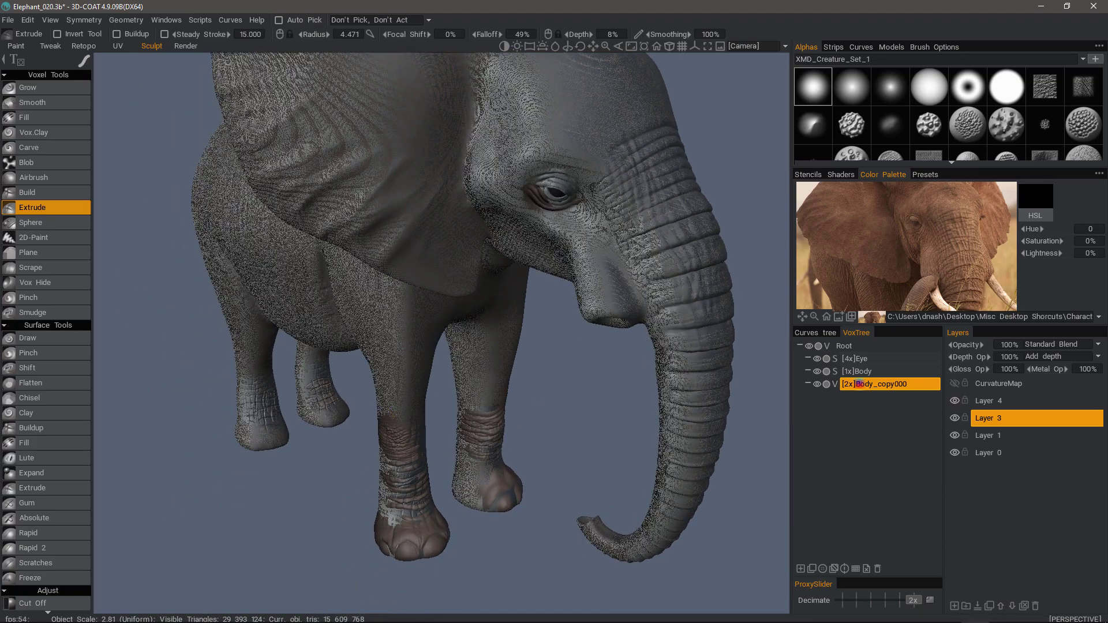
{"action": "left_click", "coordinate": [871, 373]}
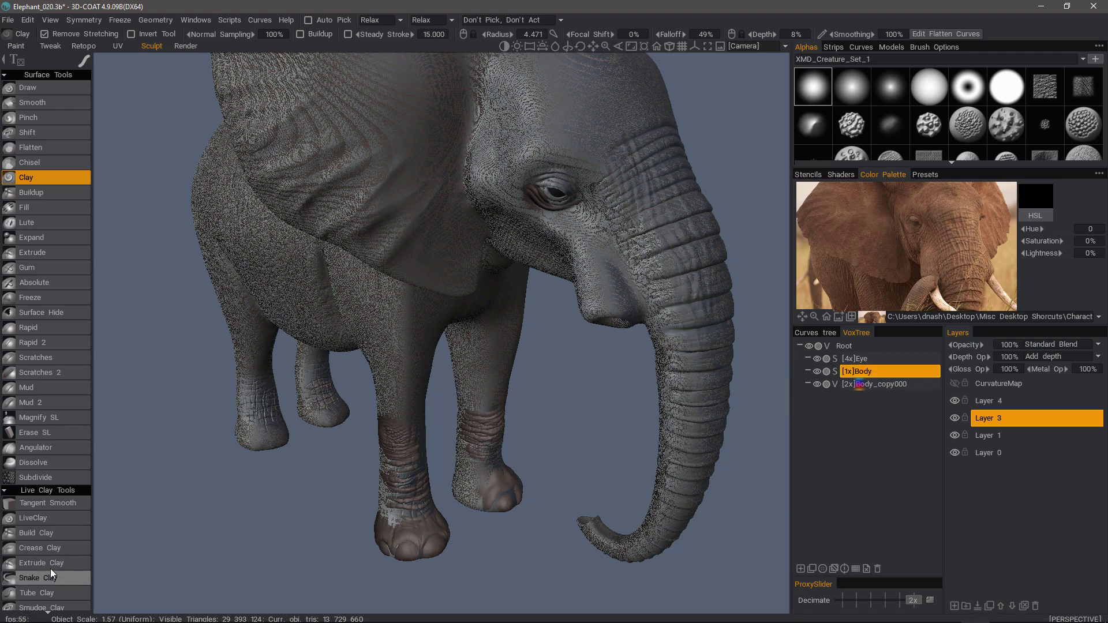
Activate the Reproject tool for the Body volume and shift its options window slightly.
{"action": "scroll", "coordinate": [50, 569], "scroll_direction": "down", "scroll_amount": 10}
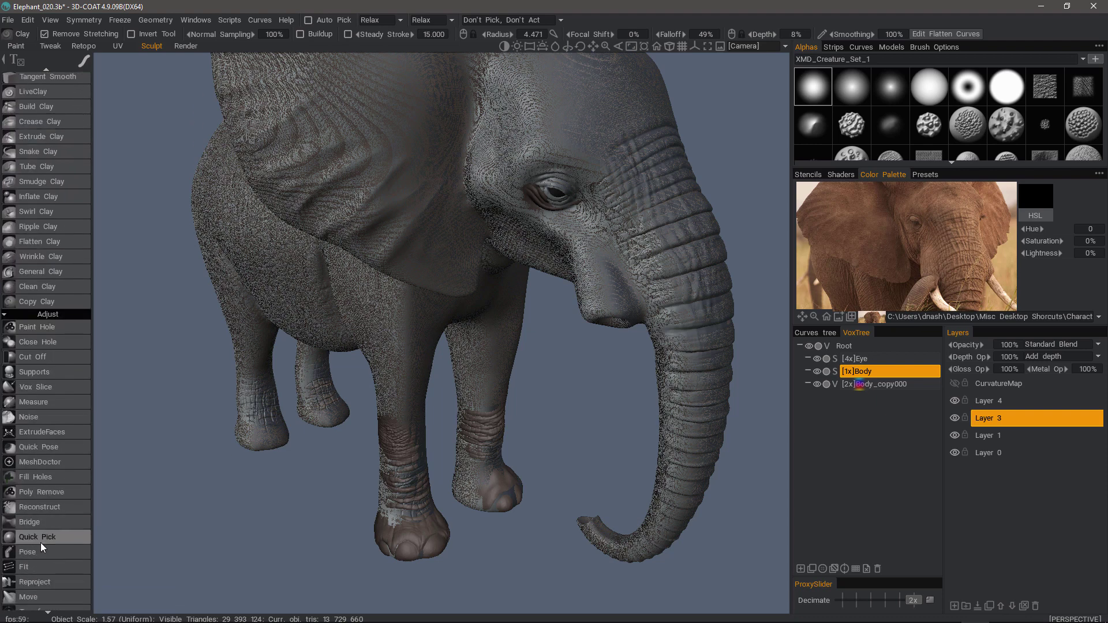
{"action": "scroll", "coordinate": [40, 543], "scroll_direction": "down", "scroll_amount": 5}
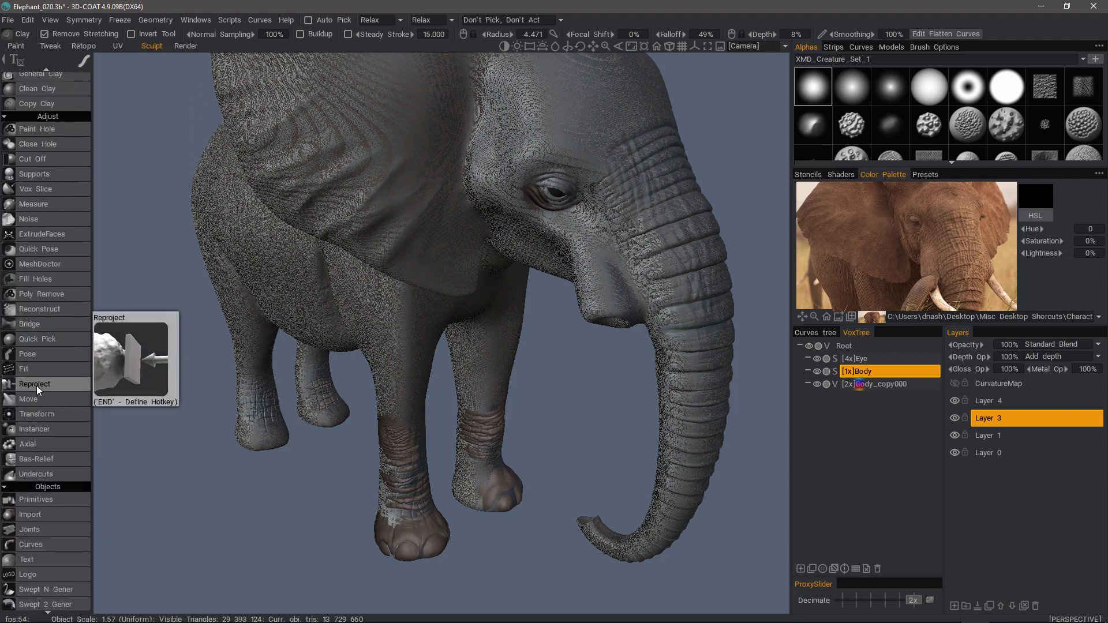
{"action": "key", "text": "space"}
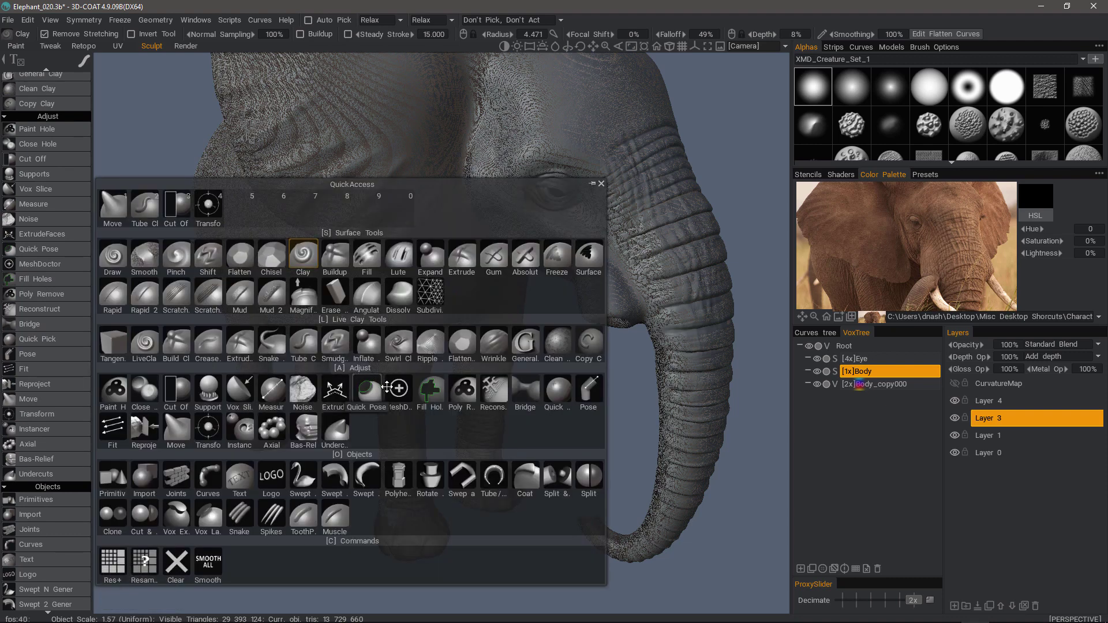
{"action": "left_click", "coordinate": [143, 431]}
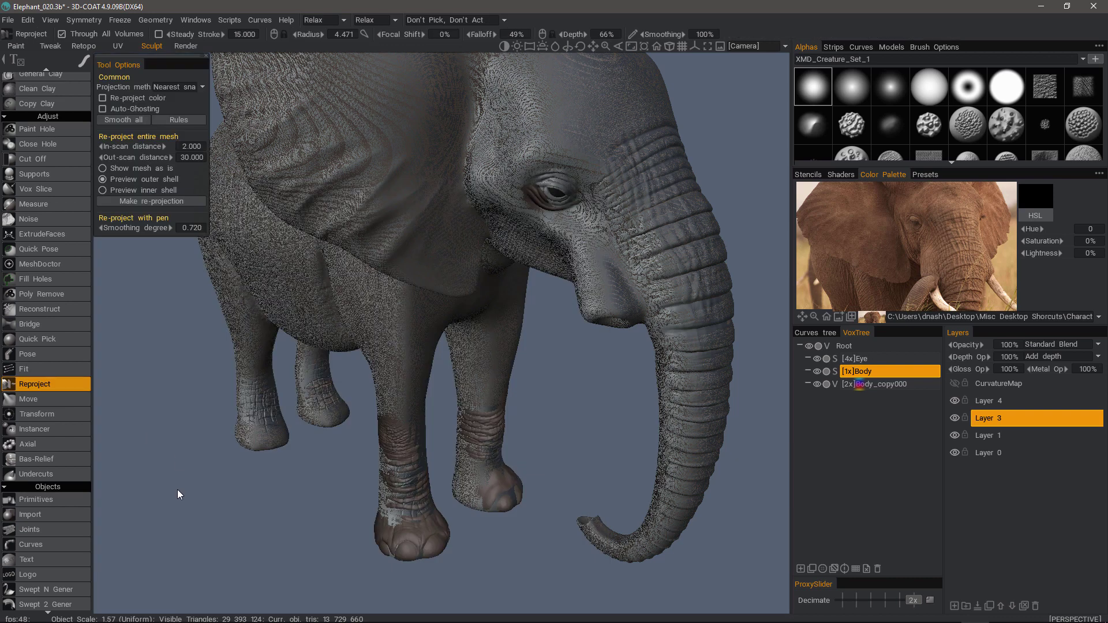
{"action": "left_click_drag", "start_coordinate": [158, 65], "coordinate": [175, 76]}
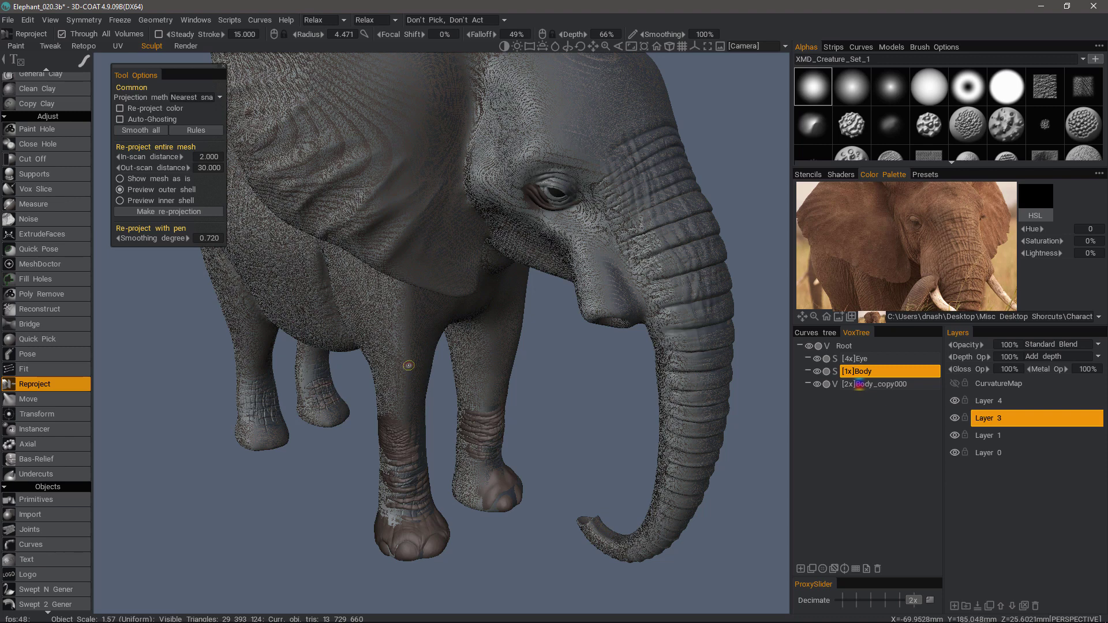
Set the brush radius to about 18.8 and reproject the copy's detail onto Body's near front leg.
{"action": "right_click_drag", "start_coordinate": [410, 447], "coordinate": [418, 446]}
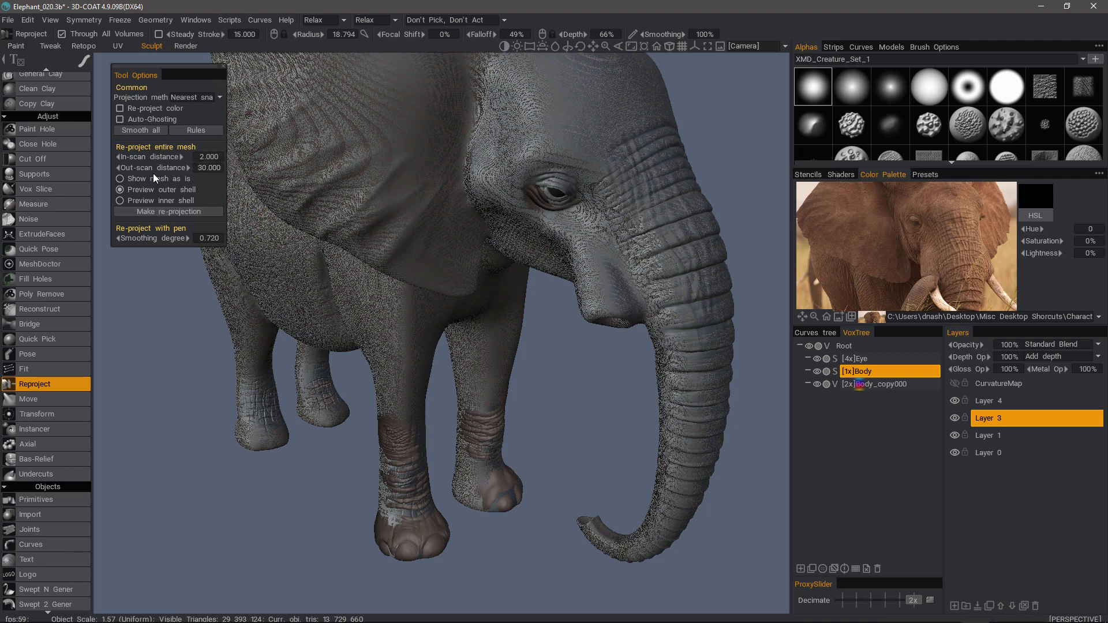
{"action": "mouse_move", "coordinate": [390, 448]}
{"action": "left_mouse_down"}
{"action": "mouse_move", "coordinate": [397, 409]}
{"action": "mouse_move", "coordinate": [397, 419]}
{"action": "left_mouse_up"}
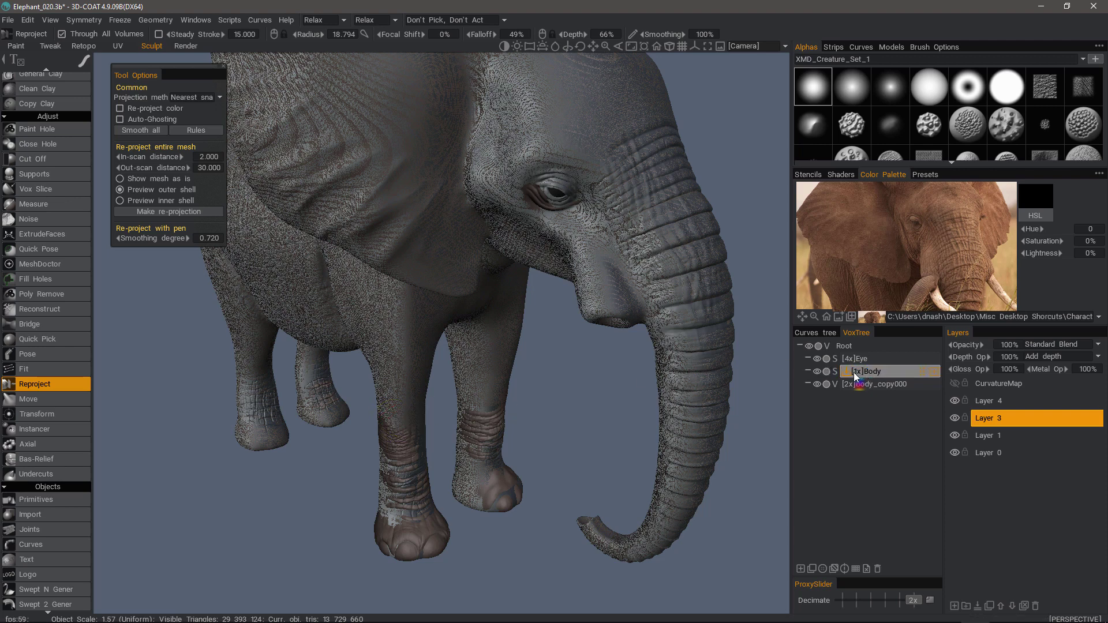
{"action": "left_click_drag", "start_coordinate": [866, 378], "coordinate": [866, 377]}
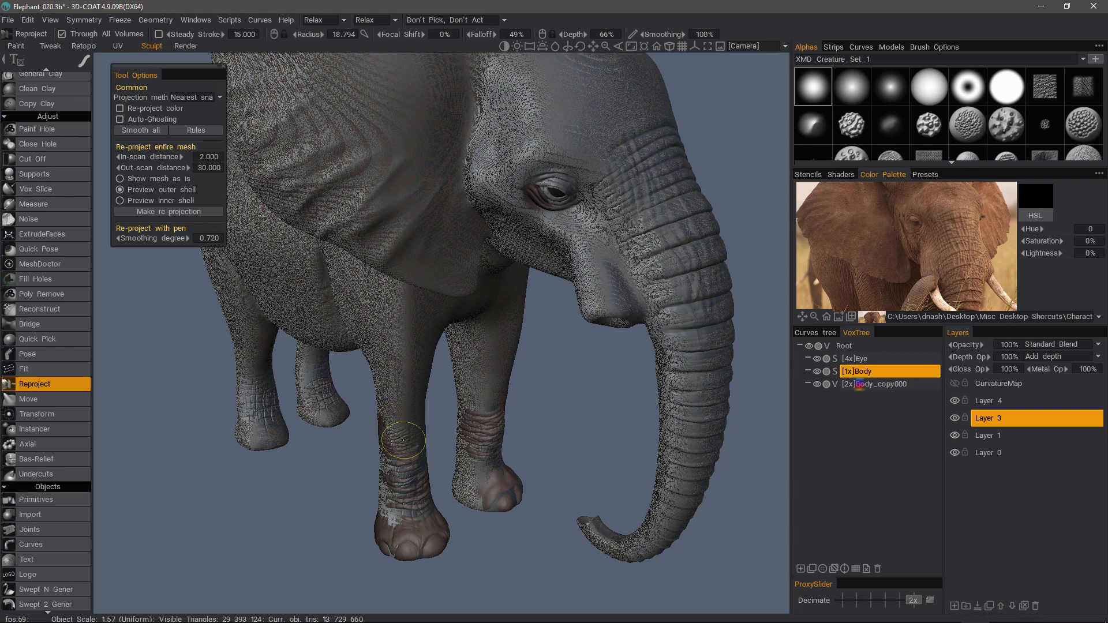
{"action": "mouse_move", "coordinate": [397, 480]}
{"action": "left_mouse_down", "text": "alt"}
{"action": "mouse_move", "coordinate": [378, 496]}
{"action": "mouse_move", "coordinate": [422, 458]}
{"action": "mouse_move", "coordinate": [366, 462]}
{"action": "mouse_move", "coordinate": [362, 508]}
{"action": "mouse_move", "coordinate": [372, 523]}
{"action": "left_mouse_up", "text": "alt"}
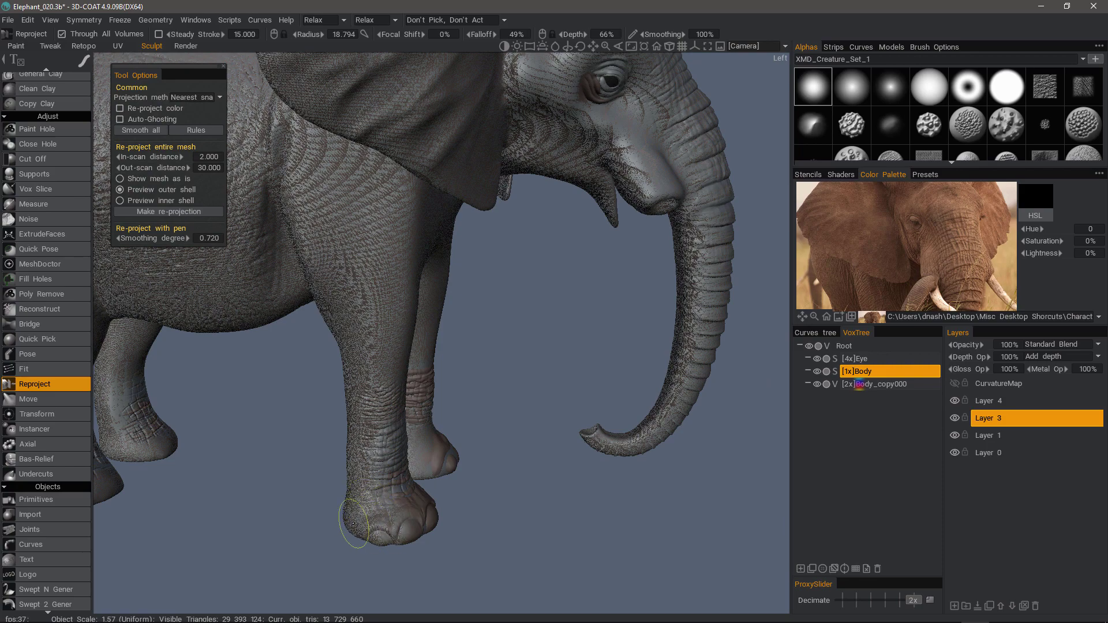
{"action": "mouse_move", "coordinate": [389, 419]}
{"action": "left_mouse_down", "text": "alt"}
{"action": "mouse_move", "coordinate": [368, 421]}
{"action": "mouse_move", "coordinate": [397, 385]}
{"action": "left_mouse_up", "text": "alt"}
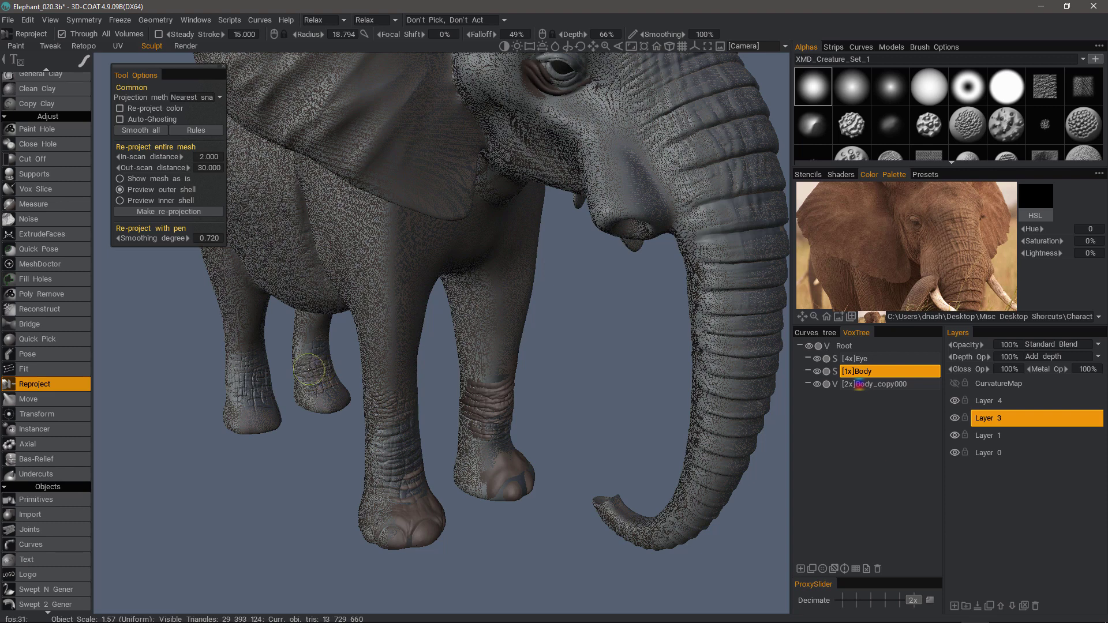
Reproject the wrinkle detail onto the lower parts of Body's two hind legs.
{"action": "mouse_move", "coordinate": [332, 394]}
{"action": "left_mouse_down"}
{"action": "mouse_move", "coordinate": [314, 396]}
{"action": "mouse_move", "coordinate": [308, 359]}
{"action": "left_mouse_up"}
{"action": "mouse_move", "coordinate": [264, 399]}
{"action": "left_mouse_down"}
{"action": "mouse_move", "coordinate": [263, 414]}
{"action": "mouse_move", "coordinate": [241, 414]}
{"action": "mouse_move", "coordinate": [248, 404]}
{"action": "left_mouse_up"}
{"action": "left_click_drag", "start_coordinate": [484, 369], "coordinate": [492, 413], "text": "alt"}
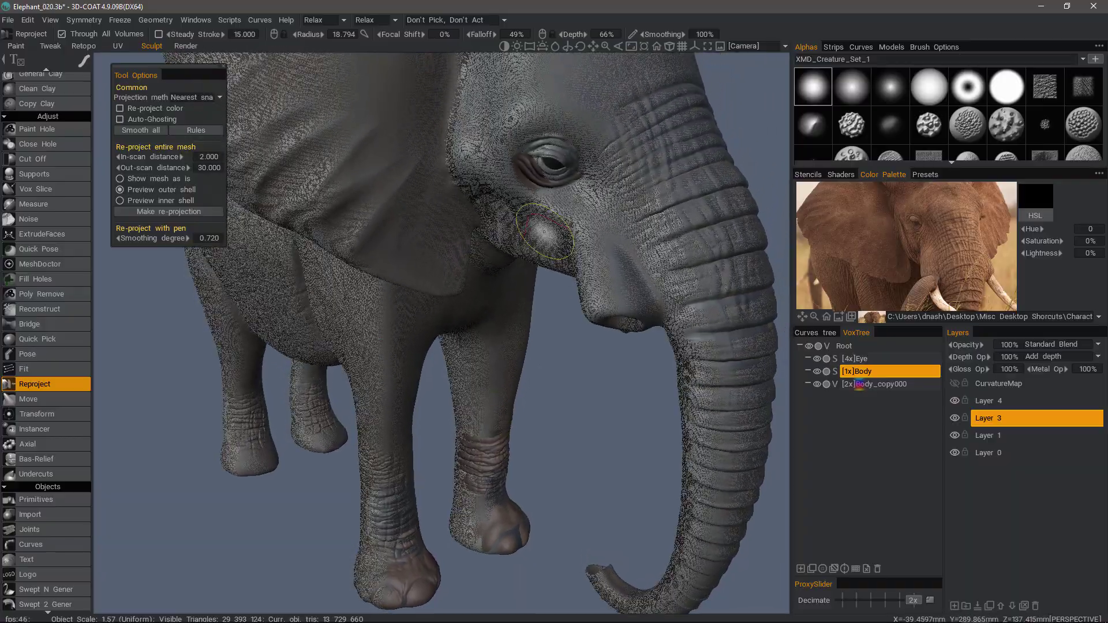
{"action": "left_click_drag", "start_coordinate": [695, 353], "coordinate": [707, 383], "text": "alt"}
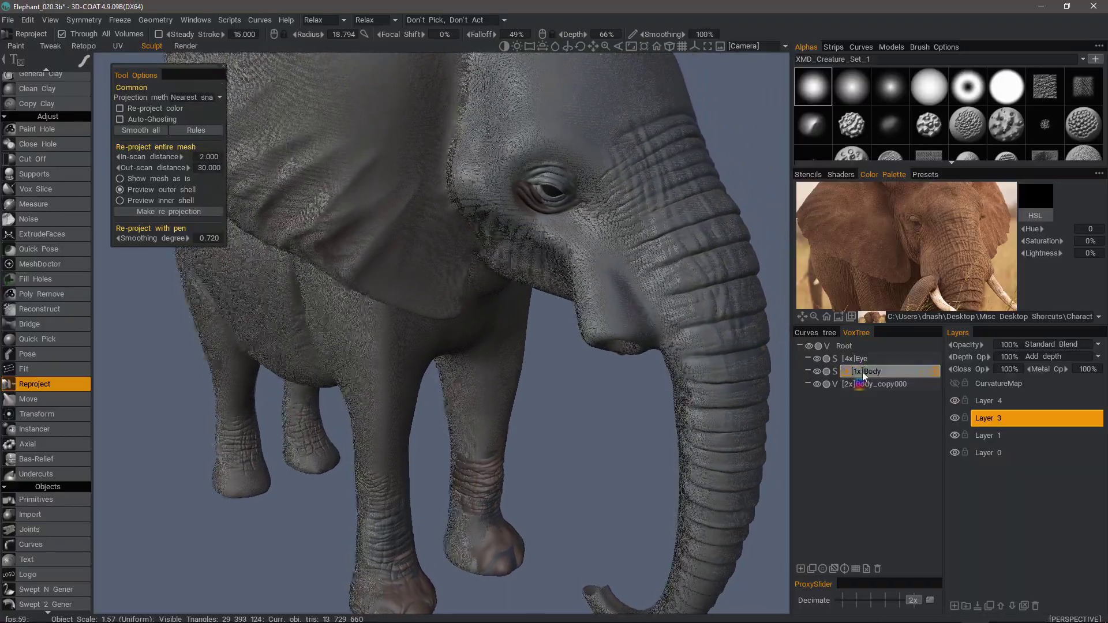
Set the second smoothing brush action to Extra Detail for the active Body volume.
{"action": "left_click", "coordinate": [865, 373]}
{"action": "left_click", "coordinate": [323, 21]}
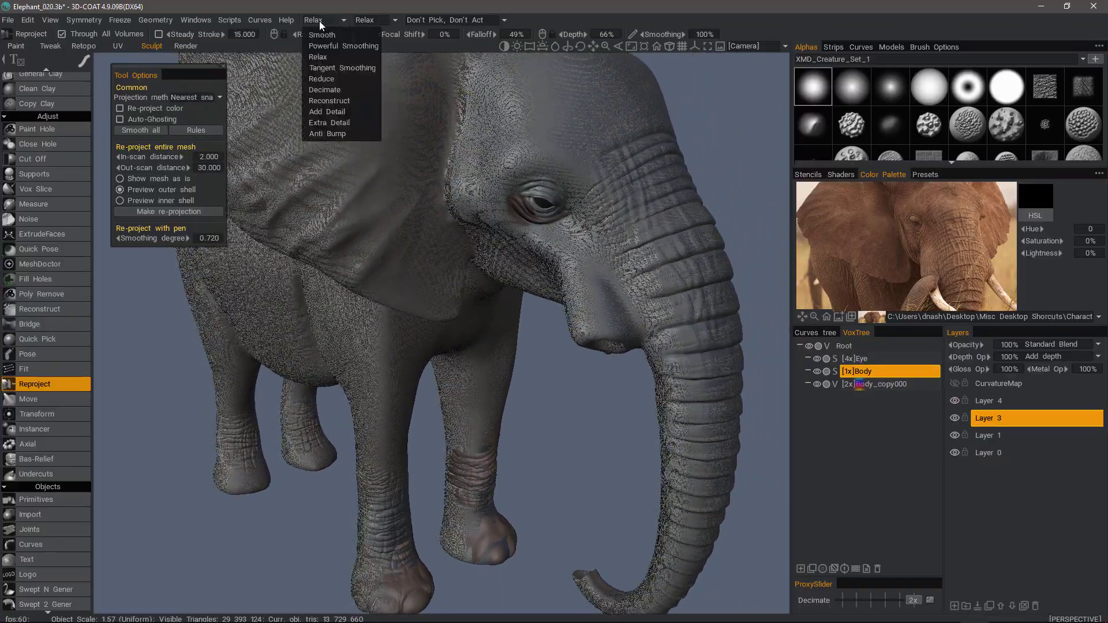
{"action": "left_click", "coordinate": [396, 21]}
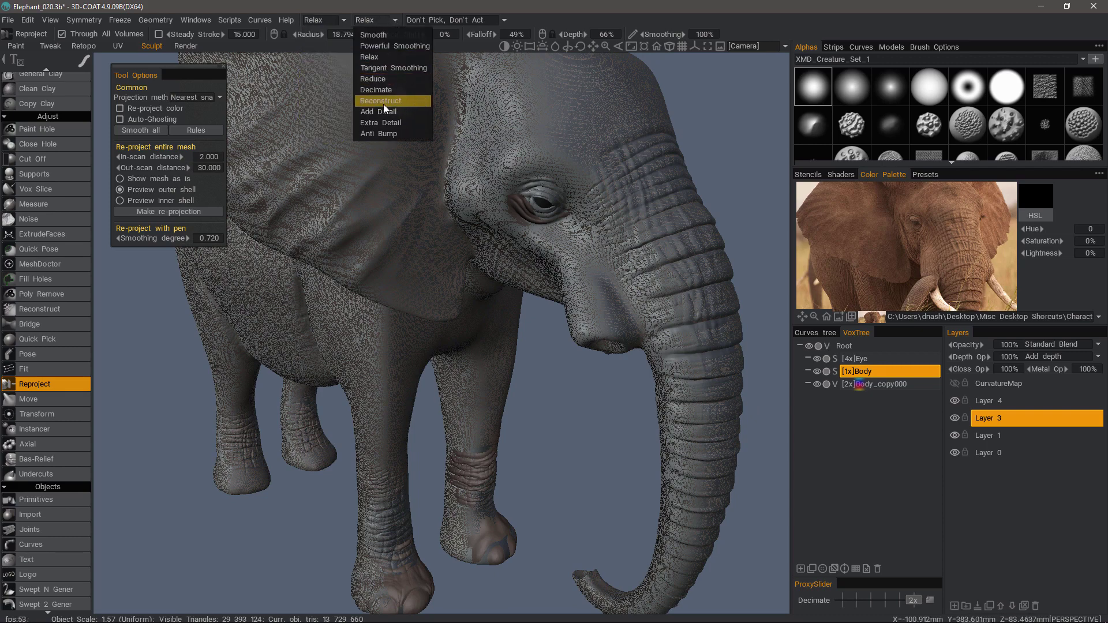
{"action": "left_click", "coordinate": [392, 121]}
Brush the reprojection over the wrinkles of Body's other front leg, working around its sides.
{"action": "scroll", "coordinate": [518, 204], "scroll_direction": "up", "scroll_amount": 4}
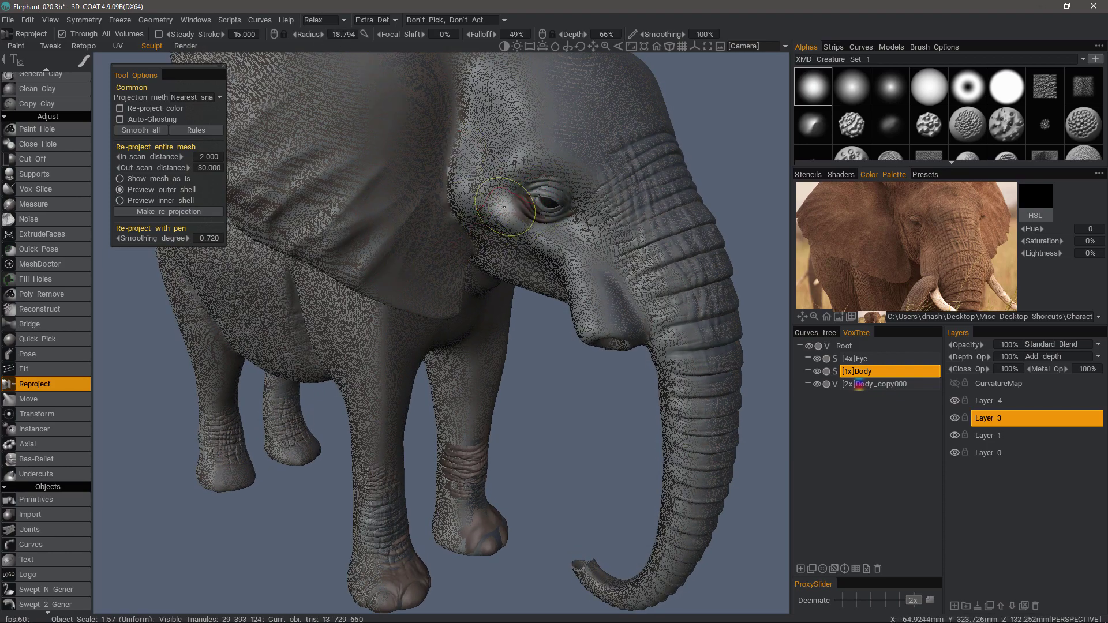
{"action": "right_click_drag", "start_coordinate": [521, 213], "coordinate": [515, 213]}
{"action": "left_click_drag", "start_coordinate": [476, 443], "coordinate": [456, 474]}
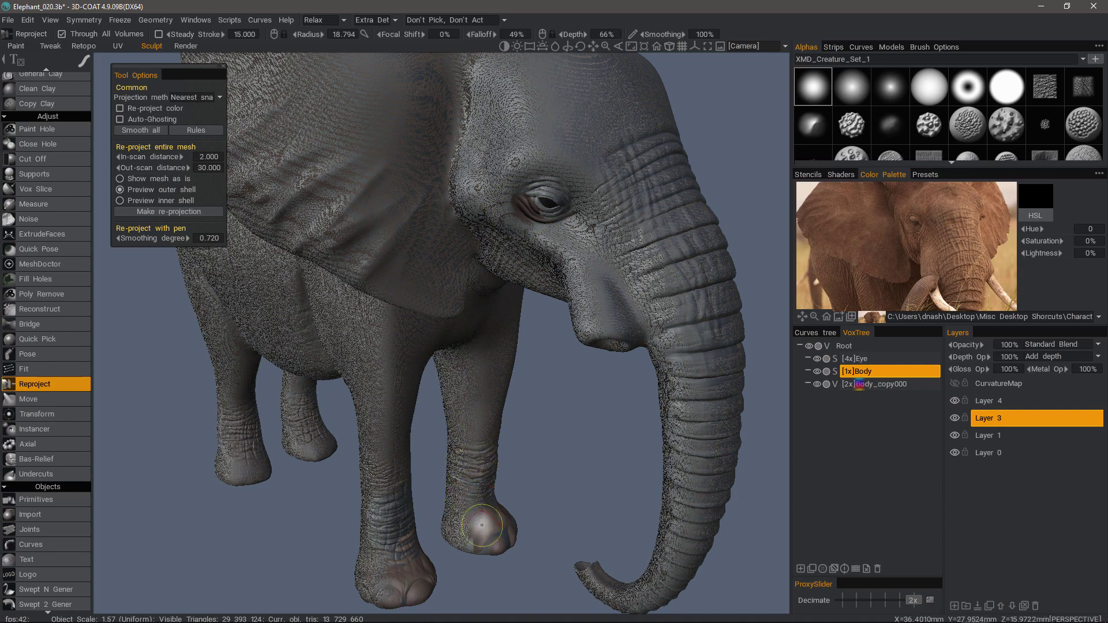
{"action": "mouse_move", "coordinate": [458, 520]}
{"action": "right_mouse_down"}
{"action": "mouse_move", "coordinate": [431, 507]}
{"action": "mouse_move", "coordinate": [462, 433]}
{"action": "right_mouse_up"}
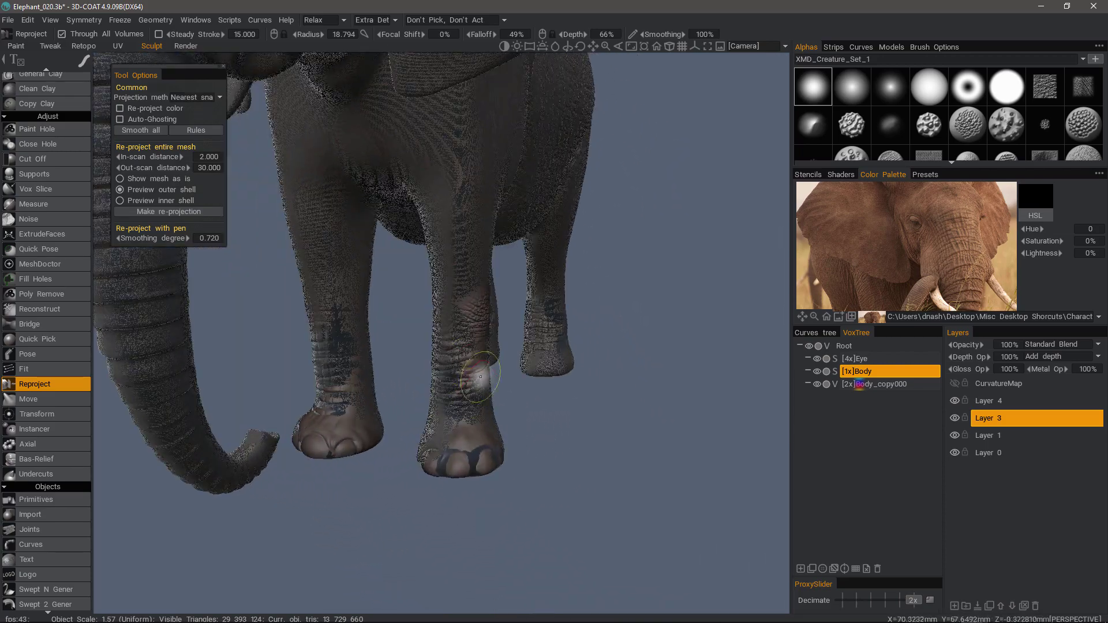
{"action": "right_click_drag", "start_coordinate": [460, 371], "coordinate": [444, 286]}
{"action": "left_click_drag", "start_coordinate": [443, 287], "coordinate": [460, 316]}
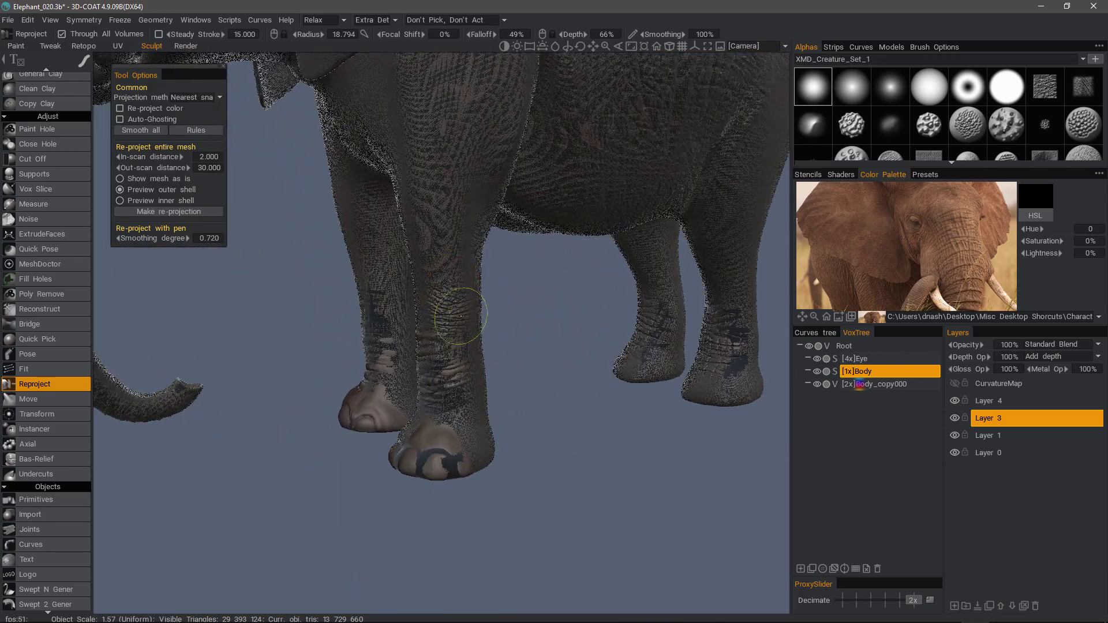
Reproject the toe and ankle detail of the copy onto Body's two front feet.
{"action": "left_click_drag", "start_coordinate": [430, 459], "coordinate": [427, 451]}
{"action": "mouse_move", "coordinate": [426, 452]}
{"action": "middle_mouse_down"}
{"action": "mouse_move", "coordinate": [381, 440]}
{"action": "mouse_move", "coordinate": [465, 302]}
{"action": "middle_mouse_up"}
{"action": "left_click_drag", "start_coordinate": [465, 302], "coordinate": [376, 341]}
{"action": "mouse_move", "coordinate": [375, 341]}
{"action": "middle_mouse_down"}
{"action": "mouse_move", "coordinate": [374, 361]}
{"action": "mouse_move", "coordinate": [438, 360]}
{"action": "mouse_move", "coordinate": [426, 334]}
{"action": "mouse_move", "coordinate": [365, 295]}
{"action": "mouse_move", "coordinate": [433, 167]}
{"action": "mouse_move", "coordinate": [381, 188]}
{"action": "mouse_move", "coordinate": [399, 218]}
{"action": "mouse_move", "coordinate": [274, 290]}
{"action": "mouse_move", "coordinate": [288, 338]}
{"action": "middle_mouse_up"}
{"action": "mouse_move", "coordinate": [289, 337]}
{"action": "right_mouse_down"}
{"action": "mouse_move", "coordinate": [294, 329]}
{"action": "mouse_move", "coordinate": [278, 358]}
{"action": "mouse_move", "coordinate": [362, 265]}
{"action": "mouse_move", "coordinate": [338, 368]}
{"action": "right_mouse_up"}
{"action": "middle_click", "coordinate": [327, 360]}
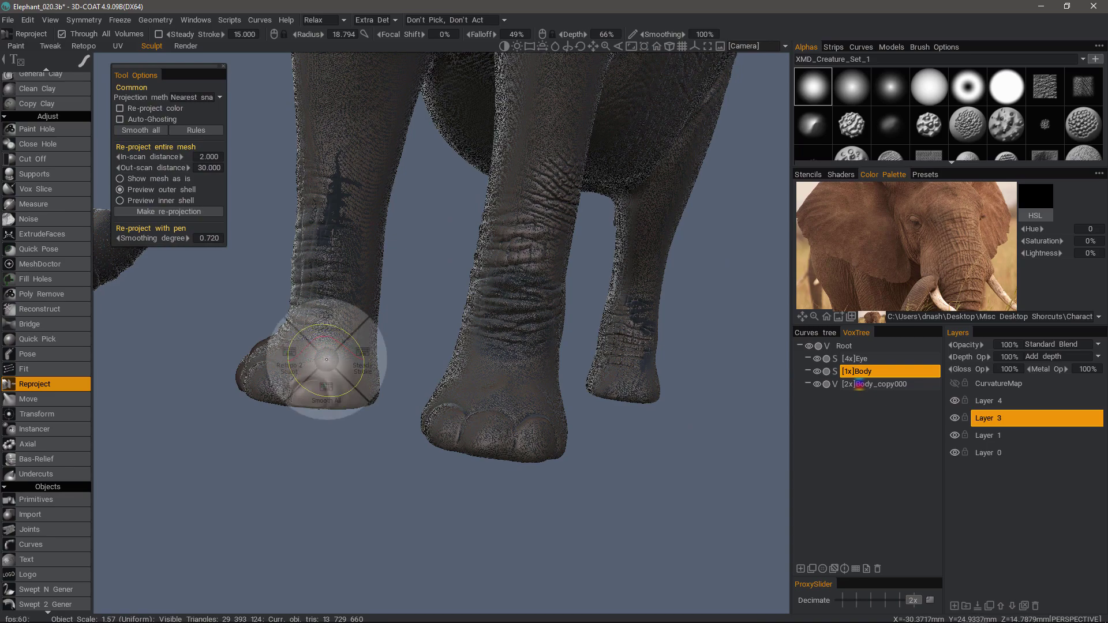
{"action": "left_click", "coordinate": [328, 327]}
{"action": "mouse_move", "coordinate": [392, 407]}
{"action": "left_mouse_down"}
{"action": "mouse_move", "coordinate": [514, 351]}
{"action": "mouse_move", "coordinate": [503, 404]}
{"action": "left_mouse_up"}
{"action": "right_click_drag", "start_coordinate": [502, 418], "coordinate": [433, 371]}
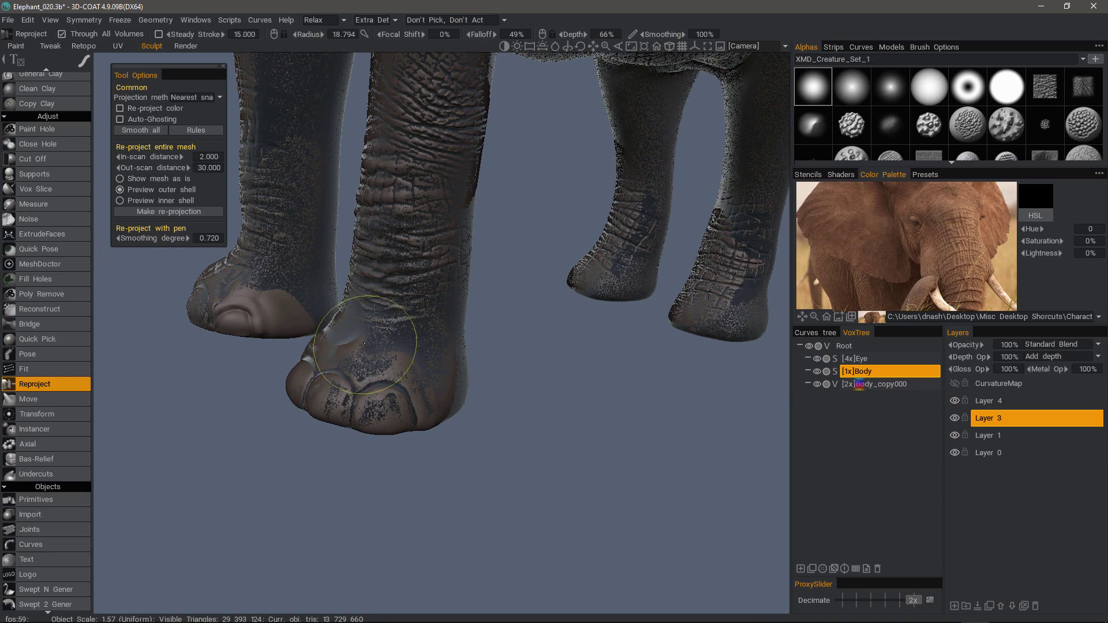
Continue reprojecting Body to the copy with long strokes from the front feet up to the head.
{"action": "right_click_drag", "start_coordinate": [384, 253], "coordinate": [397, 146]}
{"action": "mouse_move", "coordinate": [381, 228]}
{"action": "left_mouse_down", "text": "alt"}
{"action": "mouse_move", "coordinate": [242, 320]}
{"action": "mouse_move", "coordinate": [188, 250]}
{"action": "mouse_move", "coordinate": [231, 272]}
{"action": "mouse_move", "coordinate": [375, 296]}
{"action": "mouse_move", "coordinate": [405, 312]}
{"action": "mouse_move", "coordinate": [347, 311]}
{"action": "mouse_move", "coordinate": [398, 277]}
{"action": "mouse_move", "coordinate": [341, 231]}
{"action": "mouse_move", "coordinate": [366, 275]}
{"action": "mouse_move", "coordinate": [384, 271]}
{"action": "left_mouse_up", "text": "alt"}
{"action": "mouse_move", "coordinate": [352, 151]}
{"action": "left_mouse_down"}
{"action": "mouse_move", "coordinate": [318, 269]}
{"action": "mouse_move", "coordinate": [423, 305]}
{"action": "mouse_move", "coordinate": [306, 291]}
{"action": "left_mouse_up"}
{"action": "middle_click_drag", "start_coordinate": [289, 252], "coordinate": [288, 437], "text": "alt"}
{"action": "mouse_move", "coordinate": [375, 242]}
{"action": "left_mouse_down"}
{"action": "mouse_move", "coordinate": [327, 384]}
{"action": "mouse_move", "coordinate": [326, 449]}
{"action": "mouse_move", "coordinate": [251, 430]}
{"action": "left_mouse_up"}
{"action": "left_click_drag", "start_coordinate": [399, 189], "coordinate": [372, 401]}
{"action": "right_click_drag", "start_coordinate": [372, 401], "coordinate": [391, 218], "text": "alt"}
{"action": "middle_click_drag", "start_coordinate": [390, 217], "coordinate": [428, 311], "text": "alt"}
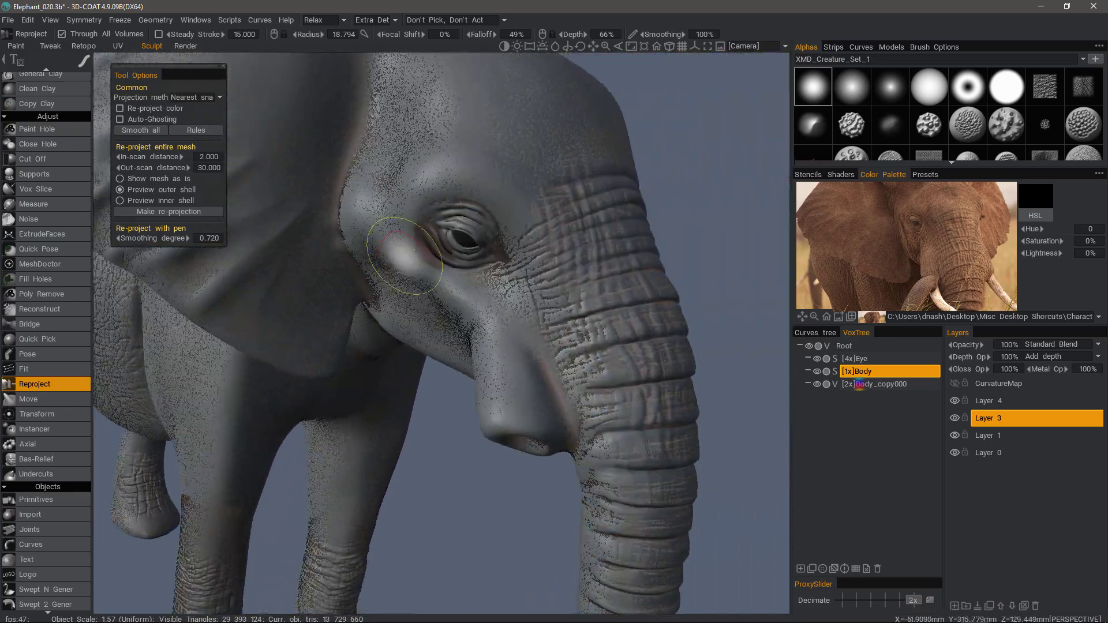
Reduce the brush radius to about 14.6 and reproject the face around the eye, cheek, trunk base and temple.
{"action": "left_click_drag", "start_coordinate": [427, 312], "coordinate": [407, 328], "text": "alt"}
{"action": "right_click_drag", "start_coordinate": [407, 328], "coordinate": [441, 268]}
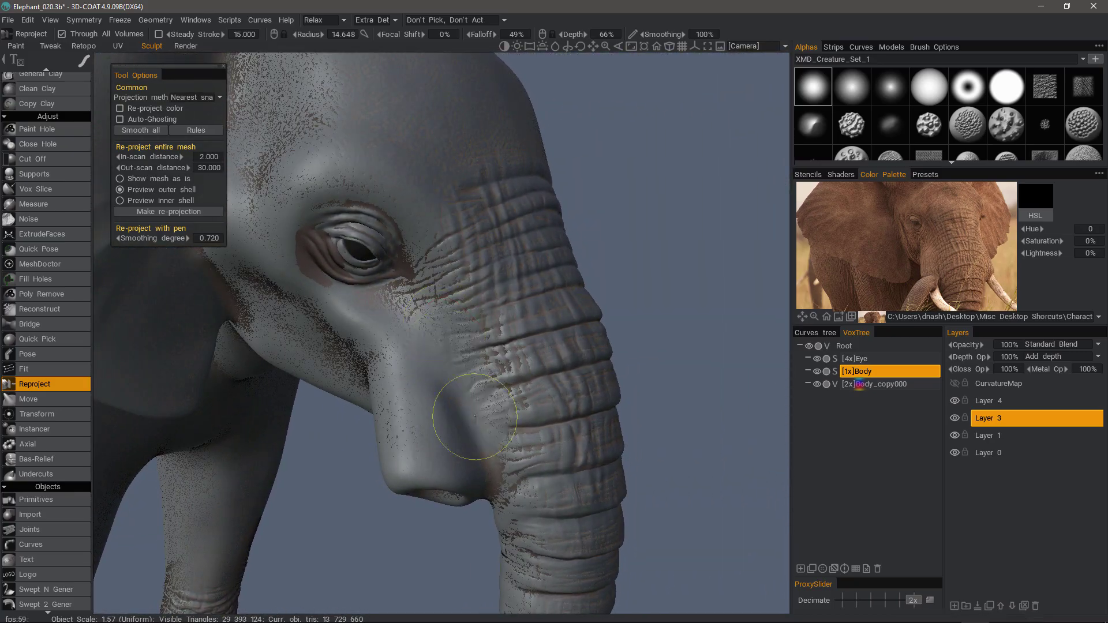
{"action": "right_click_drag", "start_coordinate": [514, 454], "coordinate": [396, 116]}
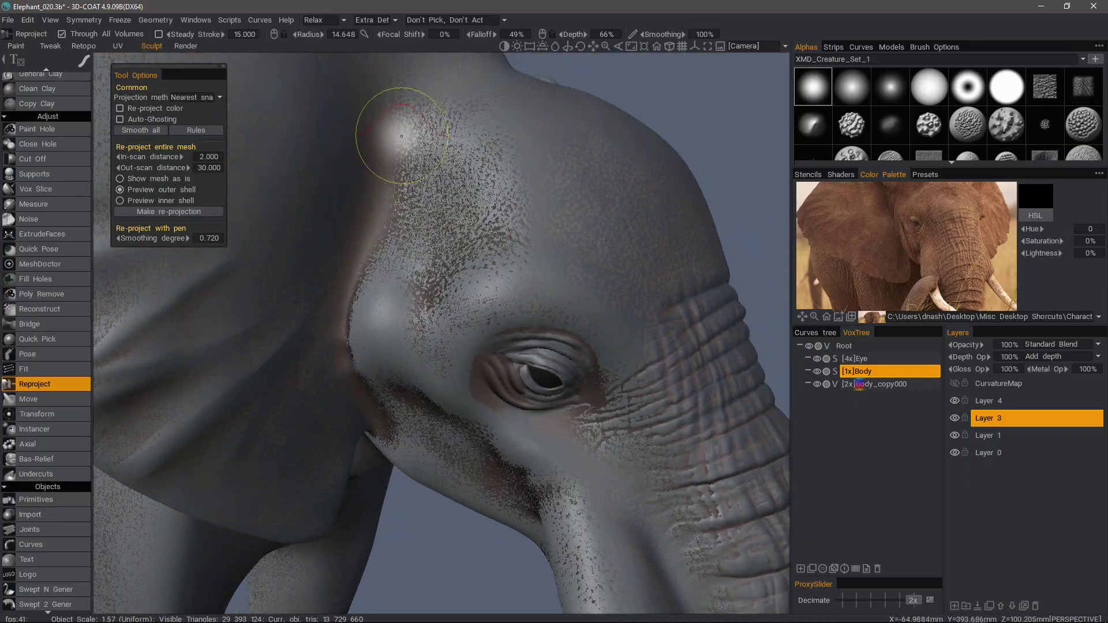
{"action": "left_click_drag", "start_coordinate": [363, 404], "coordinate": [366, 314], "text": "alt"}
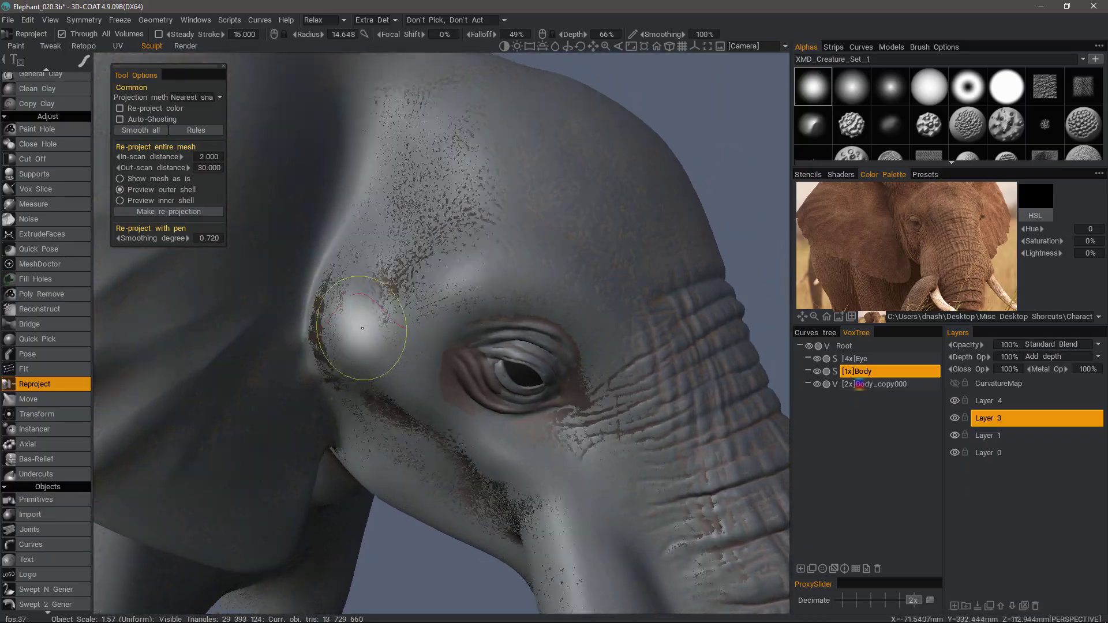
{"action": "right_click_drag", "start_coordinate": [366, 314], "coordinate": [462, 323], "text": "alt"}
{"action": "left_click_drag", "start_coordinate": [462, 323], "coordinate": [594, 332], "text": "alt"}
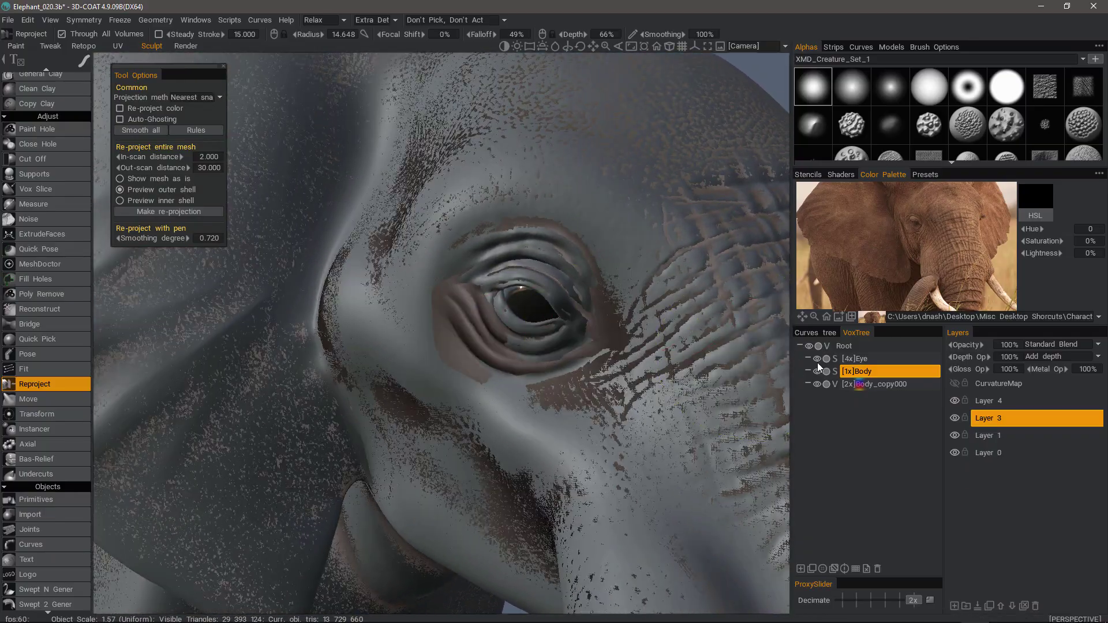
Hide the Eye volume and reproject the area around Body's eyelids.
{"action": "left_click", "coordinate": [818, 359]}
{"action": "mouse_move", "coordinate": [464, 349]}
{"action": "right_mouse_down"}
{"action": "mouse_move", "coordinate": [423, 347]}
{"action": "mouse_move", "coordinate": [374, 250]}
{"action": "right_mouse_up"}
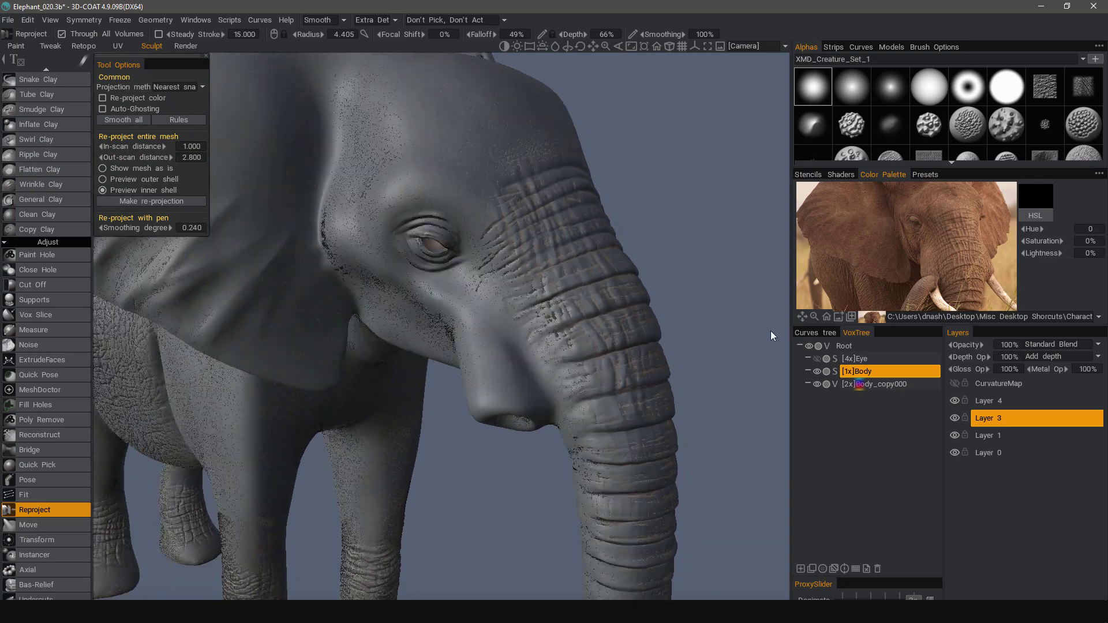
Hide Body_copy000, toggle Layer 3 off and on, and inspect the reprojected detail on Body from several angles.
{"action": "left_click", "coordinate": [816, 384]}
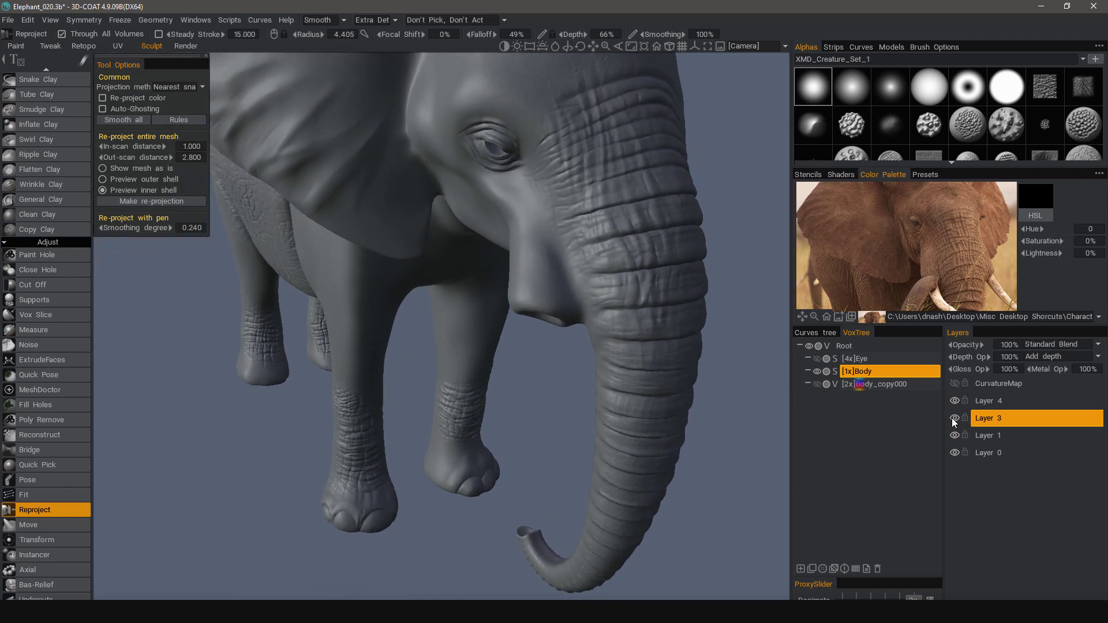
{"action": "left_click", "coordinate": [955, 418]}
{"action": "left_click", "coordinate": [955, 418]}
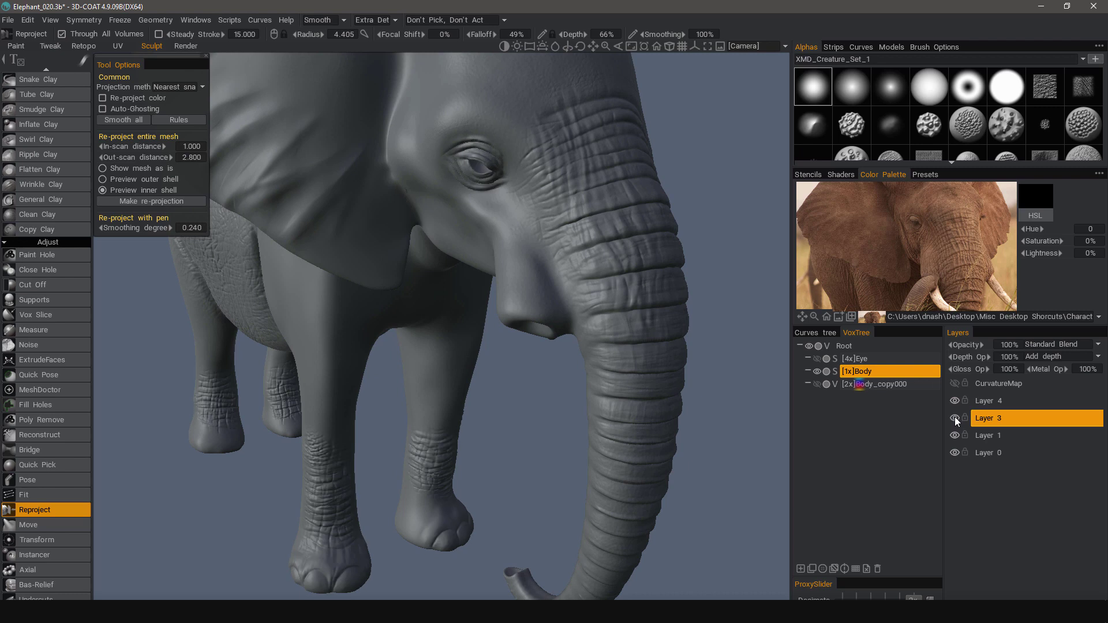
{"action": "left_click_drag", "start_coordinate": [646, 345], "coordinate": [519, 387], "text": "alt"}
{"action": "middle_click_drag", "start_coordinate": [323, 479], "coordinate": [445, 450], "text": "alt"}
{"action": "left_click_drag", "start_coordinate": [446, 449], "coordinate": [435, 392]}
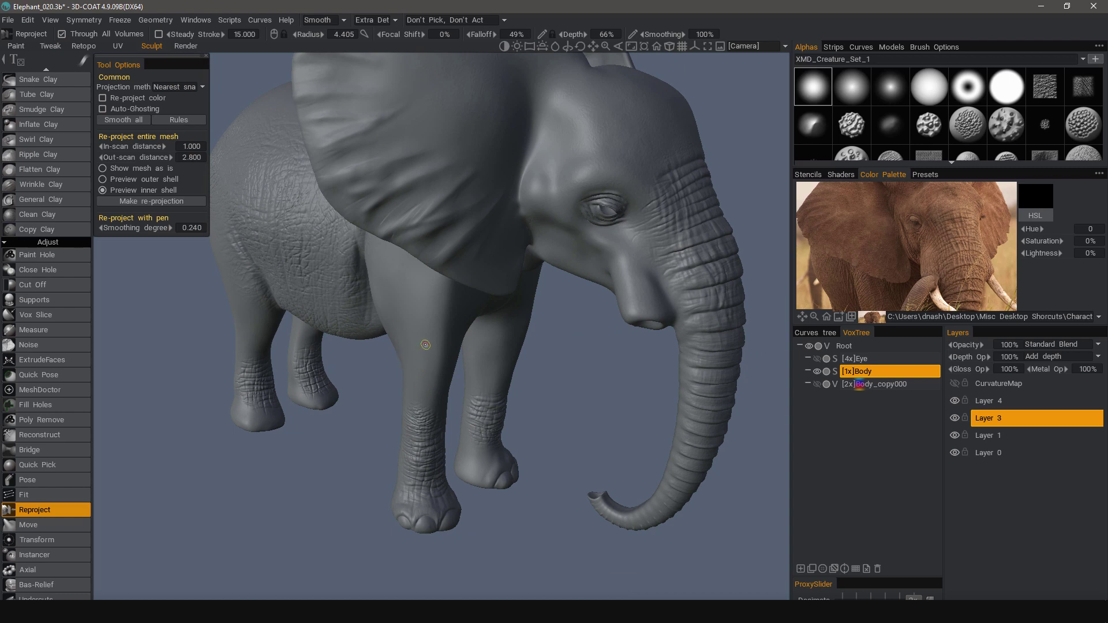